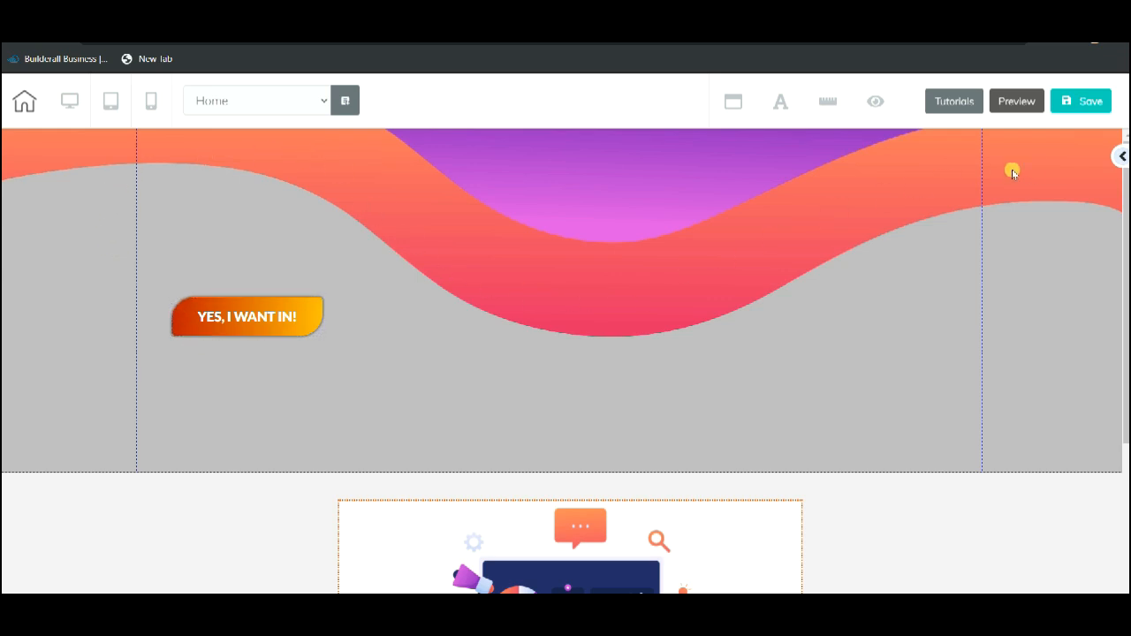
# - Save the wavy banner panel as a personal element named "Orange and Purple Banner with Button"
pyautogui.scroll(-3, 504, 252)
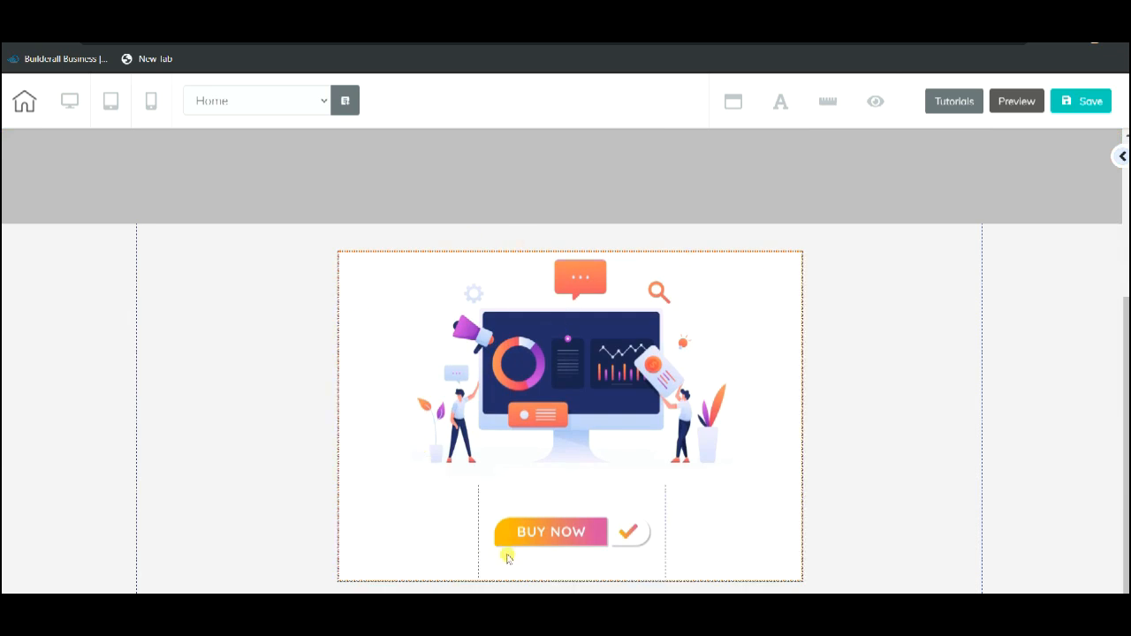
pyautogui.scroll(3, 871, 475)
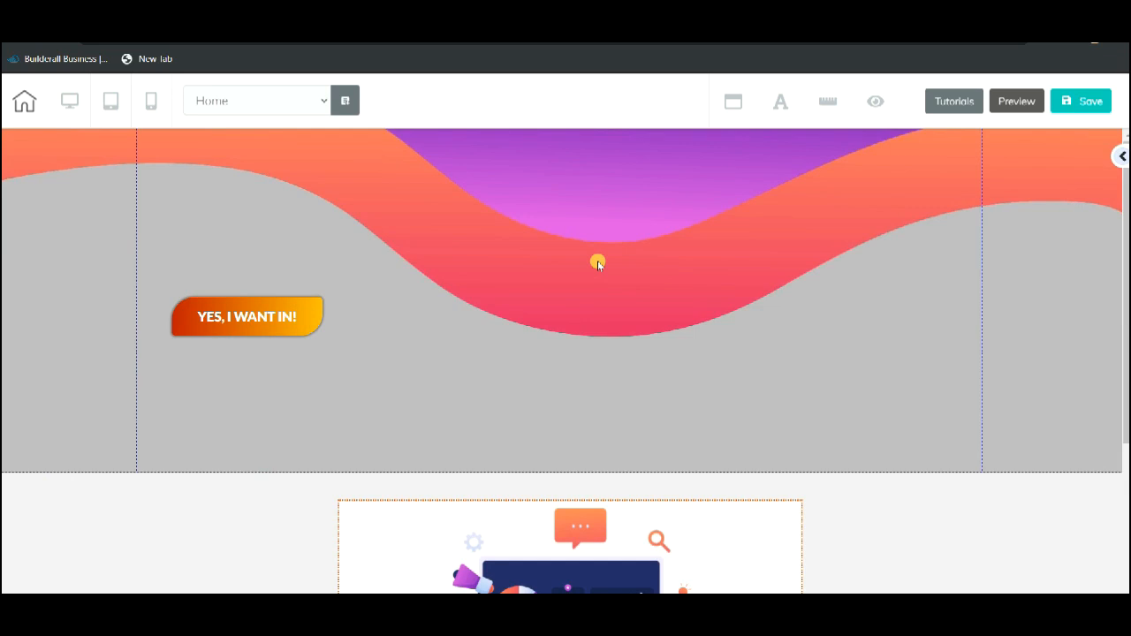
pyautogui.click(75, 180)
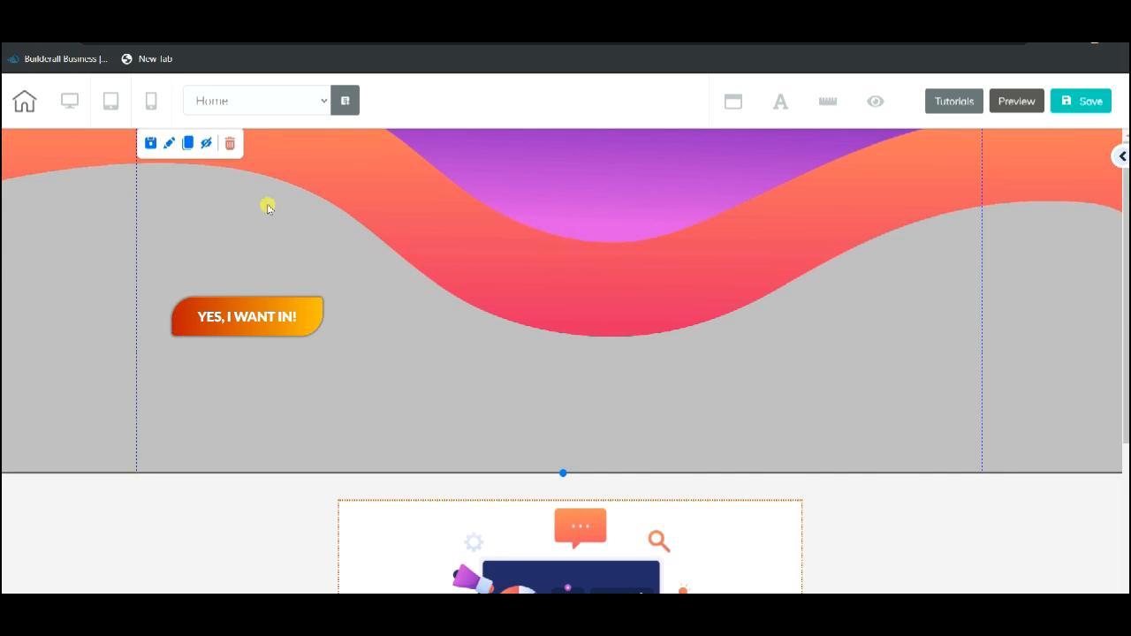
pyautogui.click(149, 146)
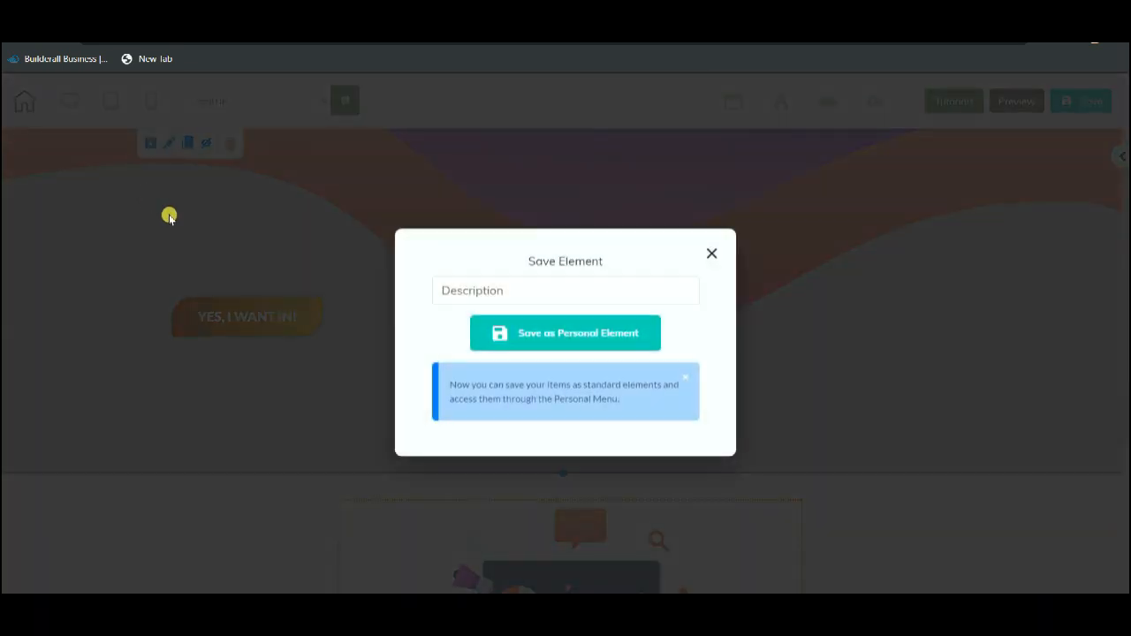
pyautogui.click(513, 288)
pyautogui.write('Ord')
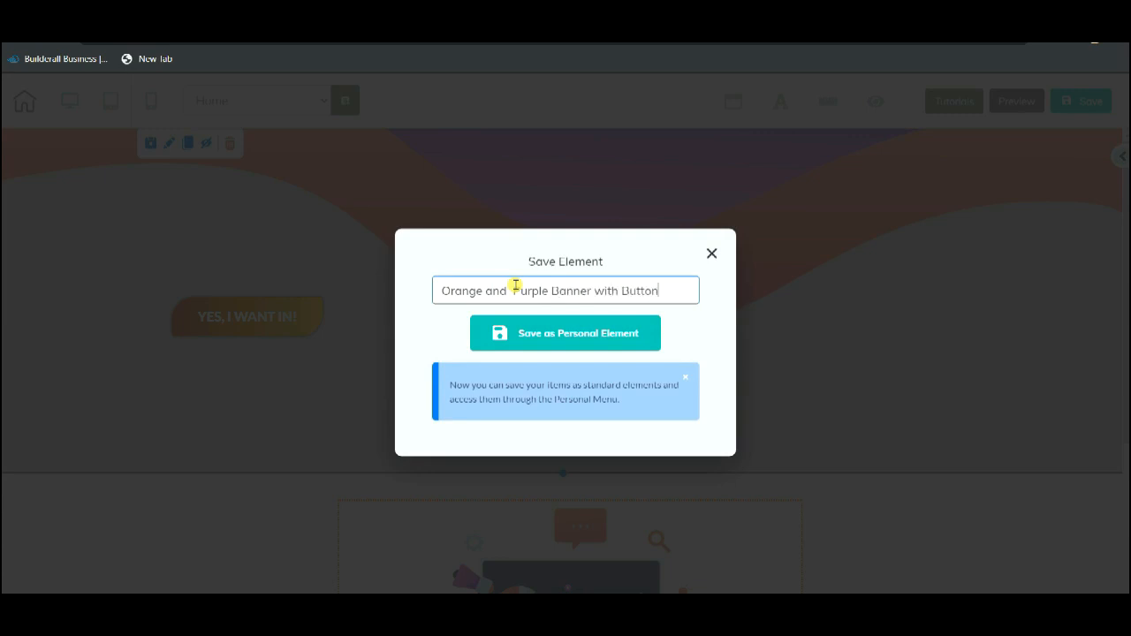
pyautogui.click(571, 330)
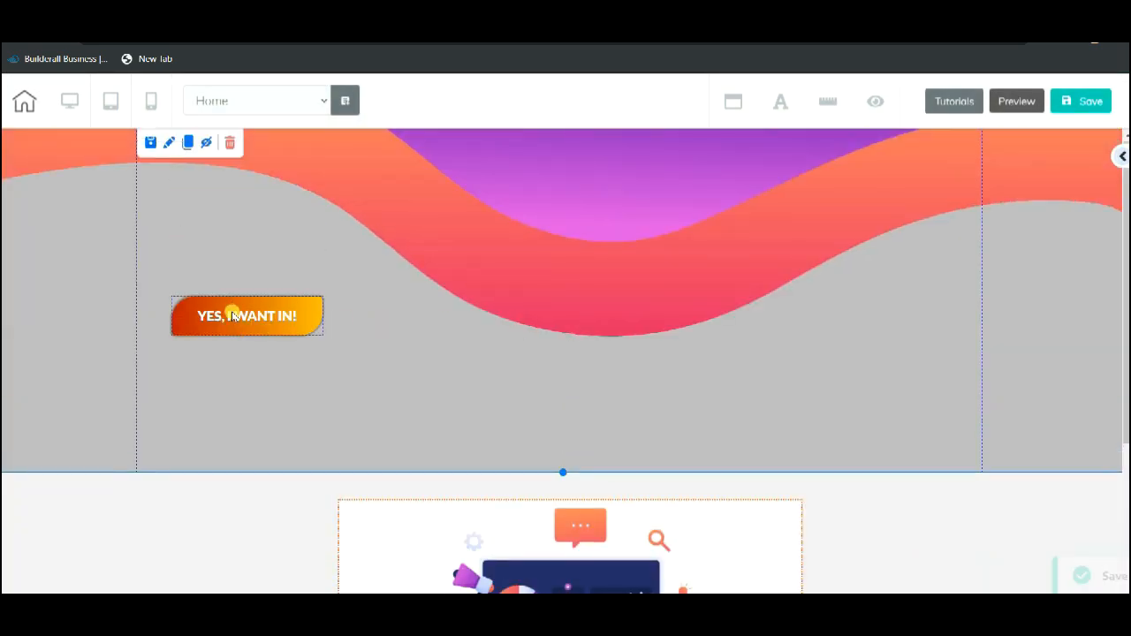
# - Save the "YES, I WANT IN!" button as a personal element named "Orange Rounded Button"
pyautogui.click(212, 307)
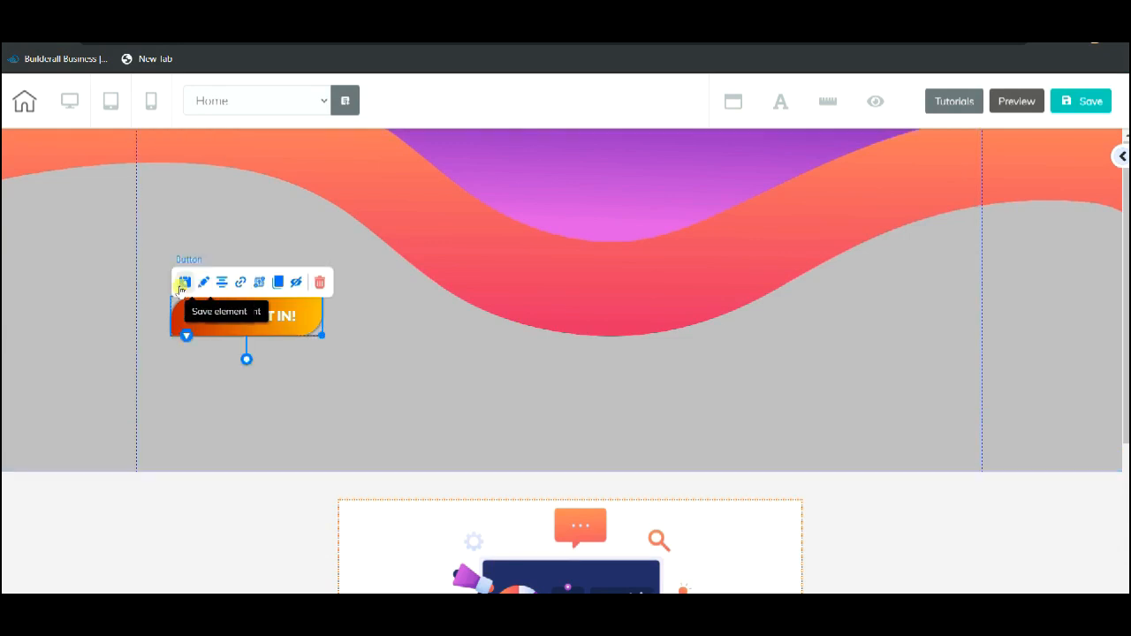
pyautogui.click(184, 284)
pyautogui.click(518, 290)
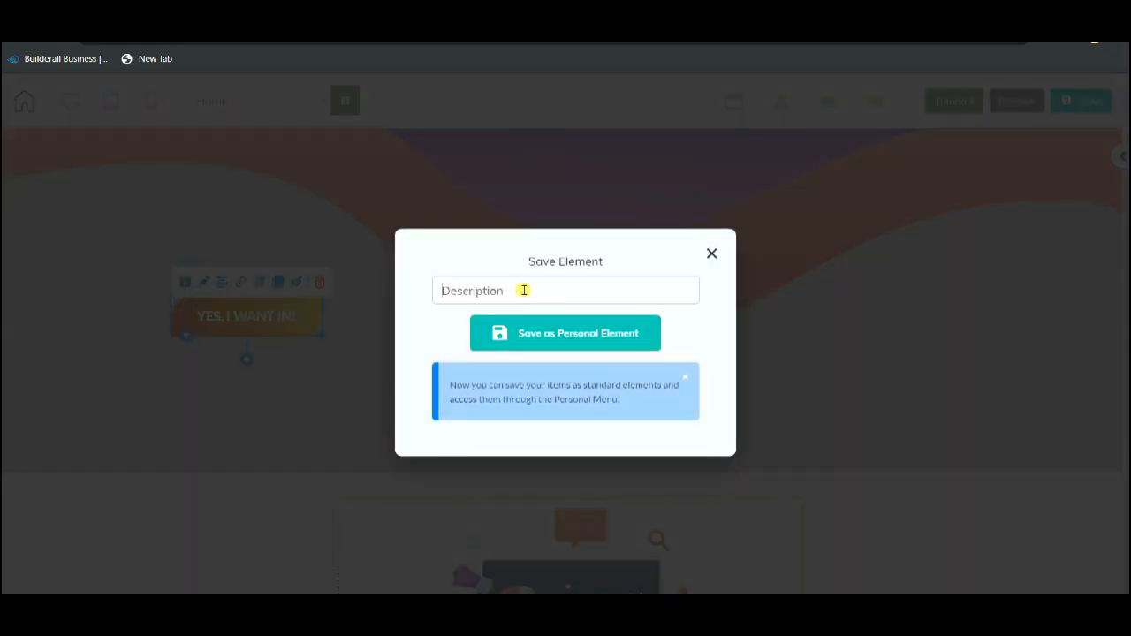
pyautogui.write('Orange Rounded Button')
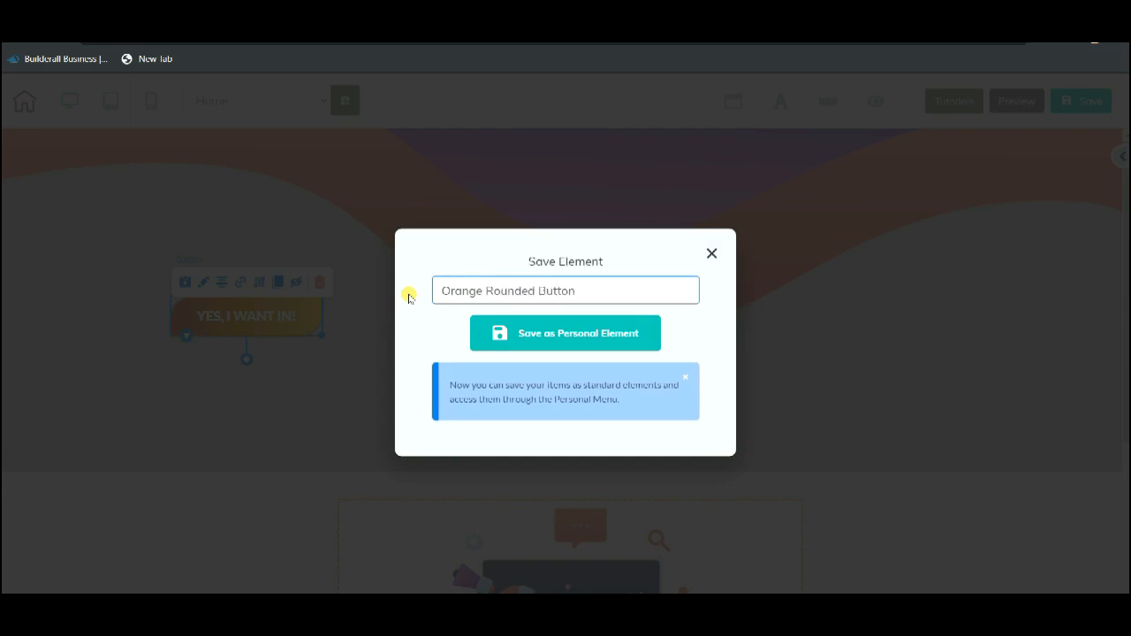
pyautogui.click(539, 333)
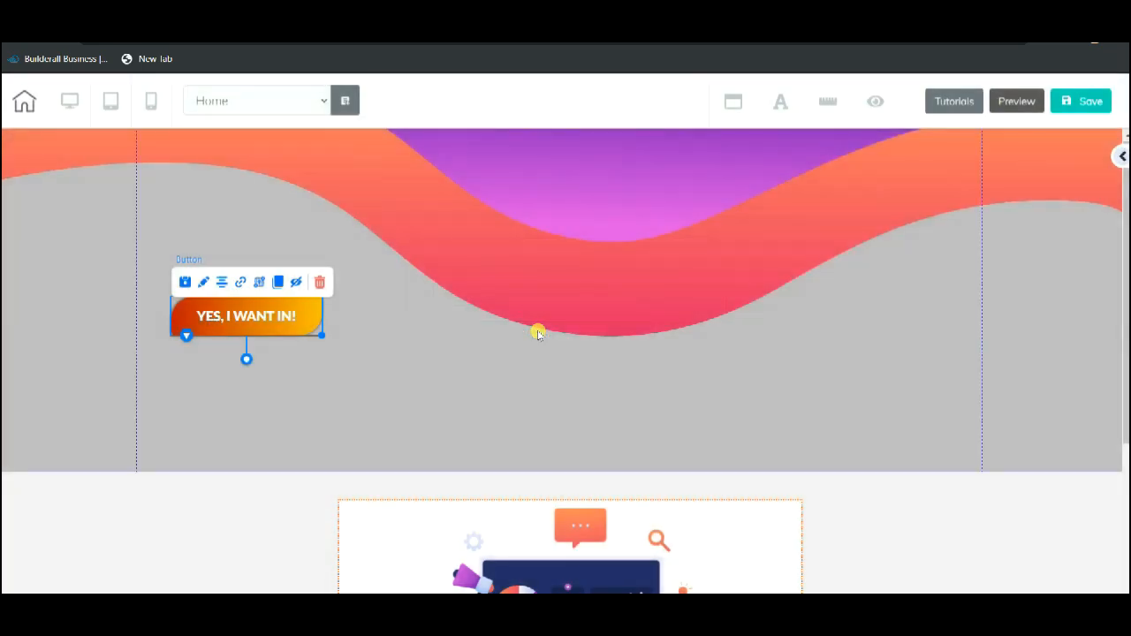
# - Save the box holding the illustration and BUY NOW button as a personal element named "Box with Orange Image and Button"
pyautogui.scroll(-3, 538, 333)
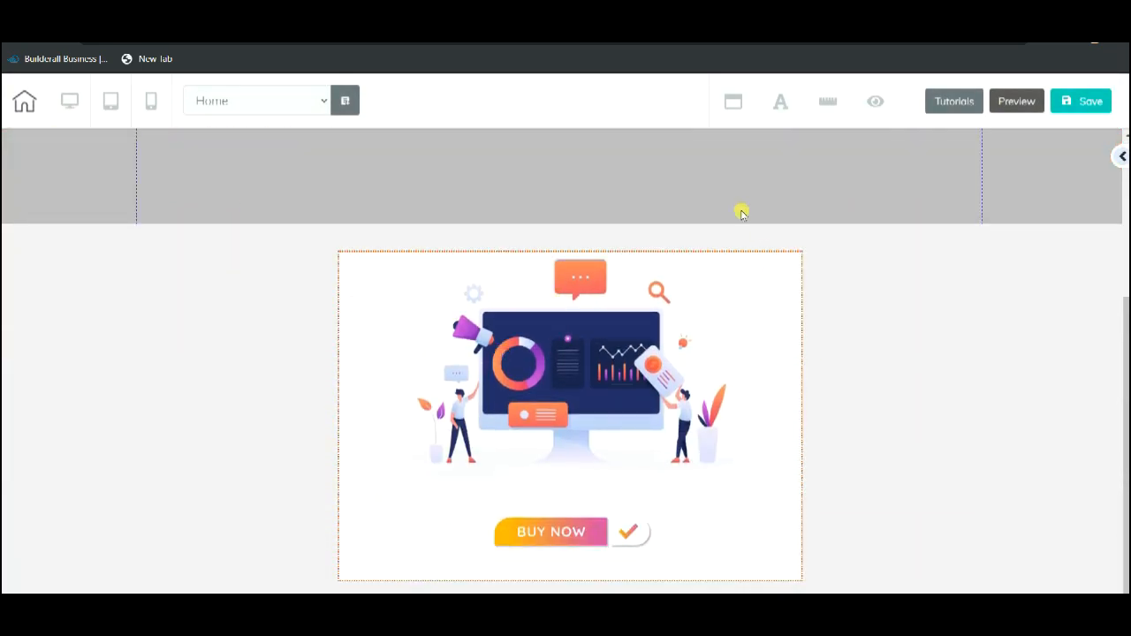
pyautogui.click(347, 263)
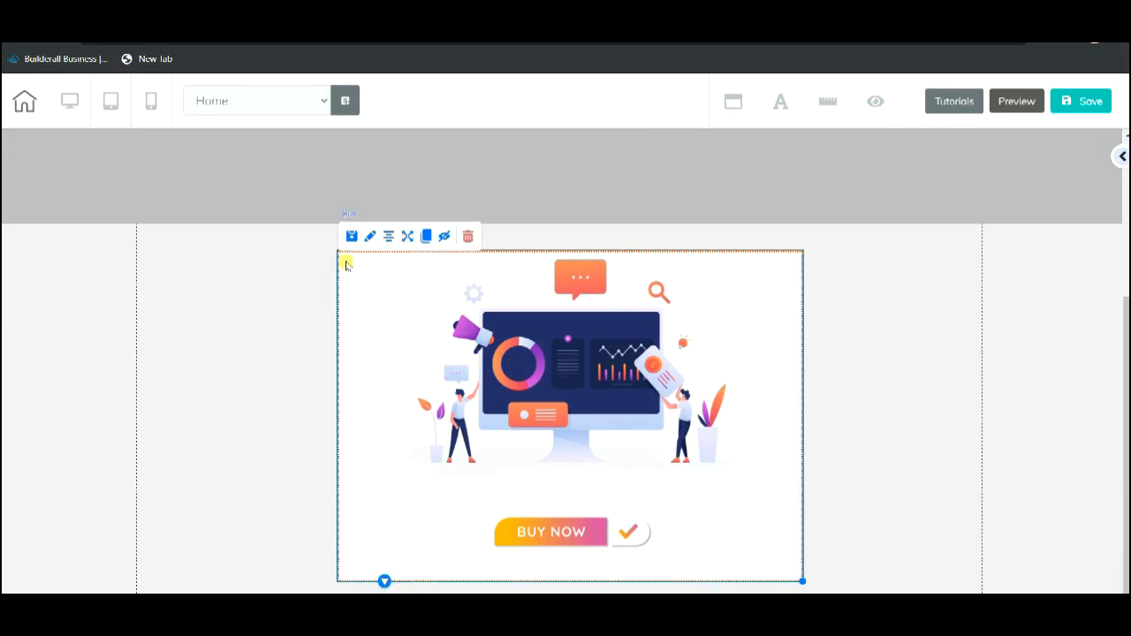
pyautogui.click(351, 236)
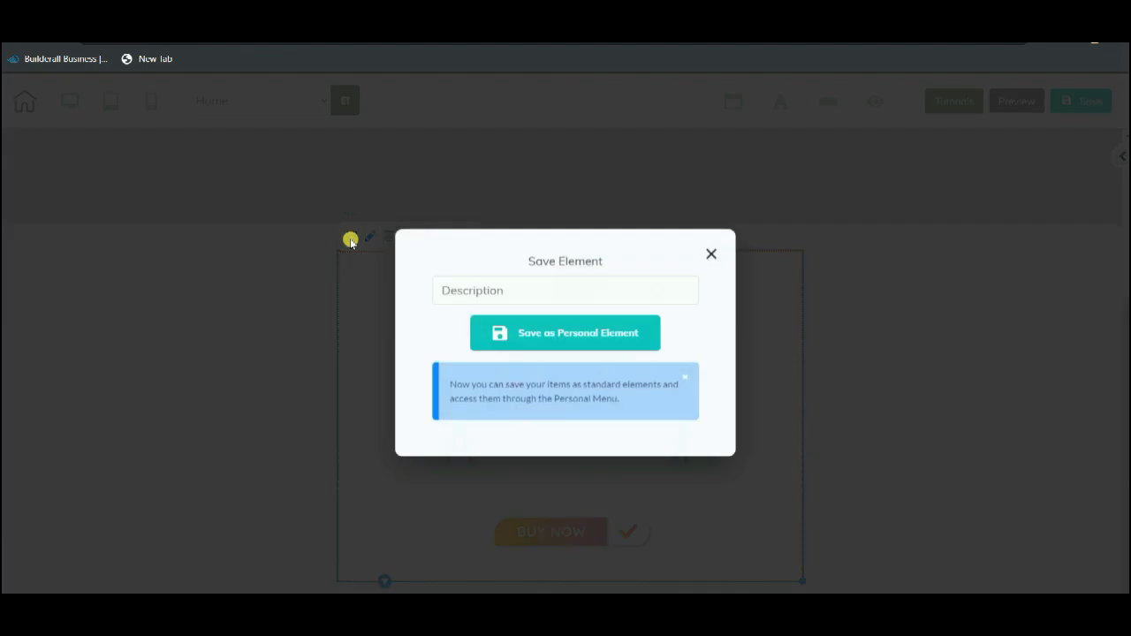
pyautogui.click(530, 284)
pyautogui.write('Box with Orange Image and Button')
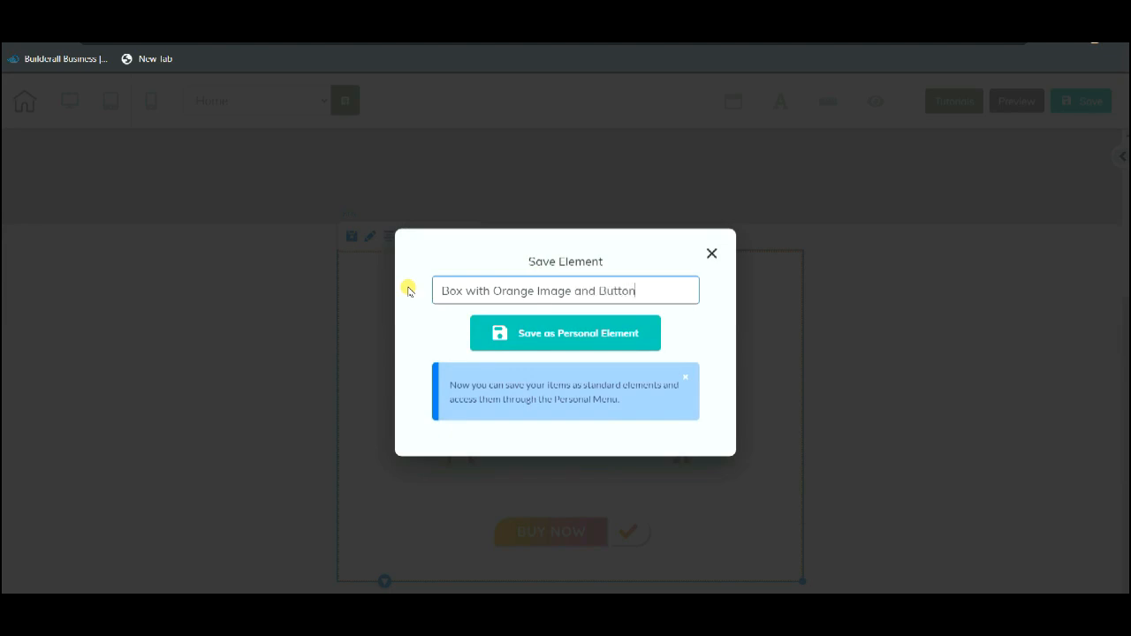
pyautogui.click(553, 332)
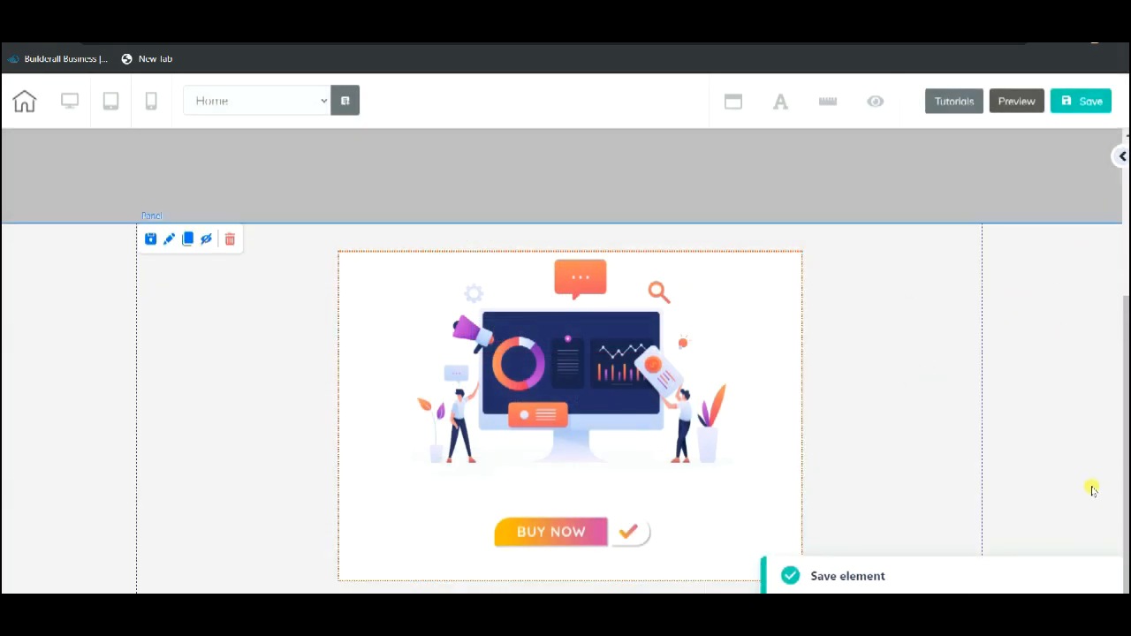
# - Save the site, publish it, and dismiss the publishing confirmation
pyautogui.click(1078, 103)
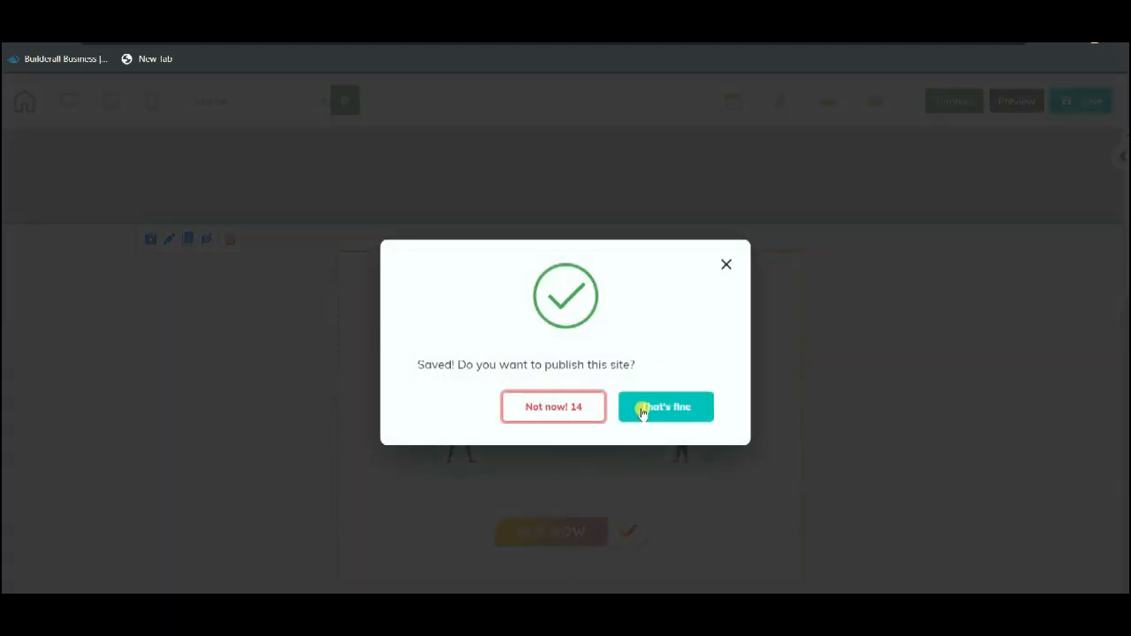
pyautogui.click(644, 410)
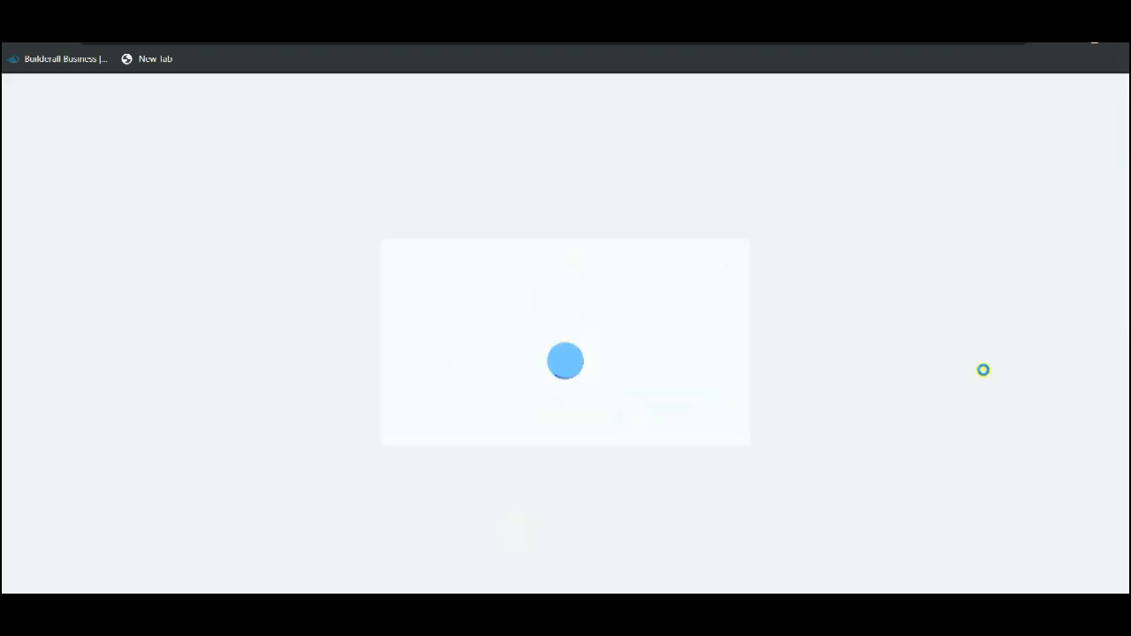
pyautogui.scroll(3, 983, 370)
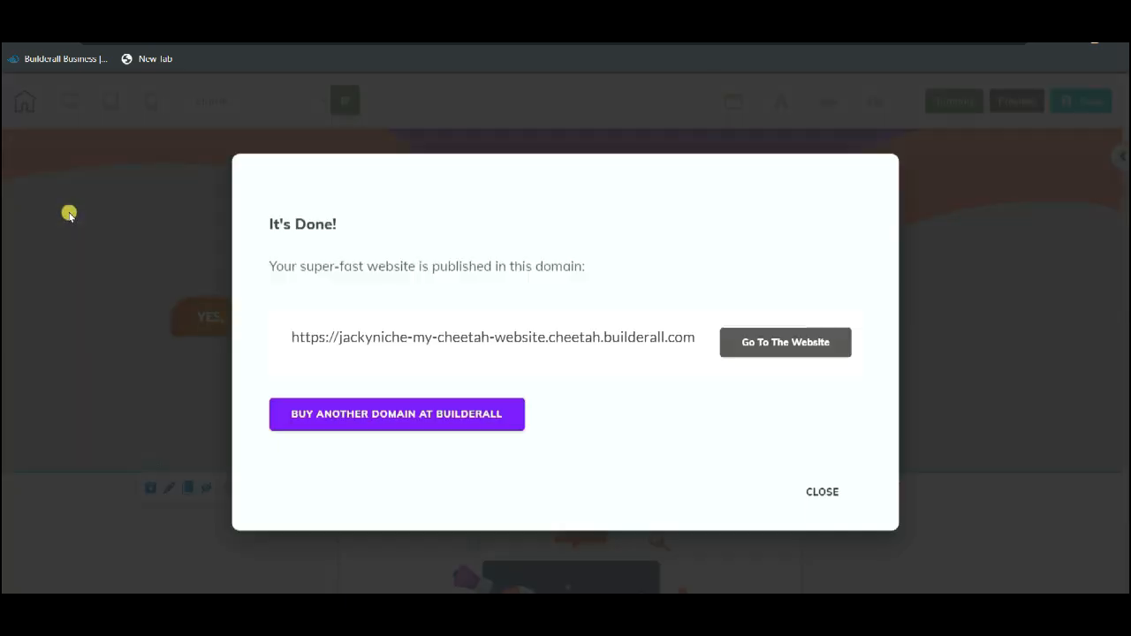
pyautogui.click(818, 492)
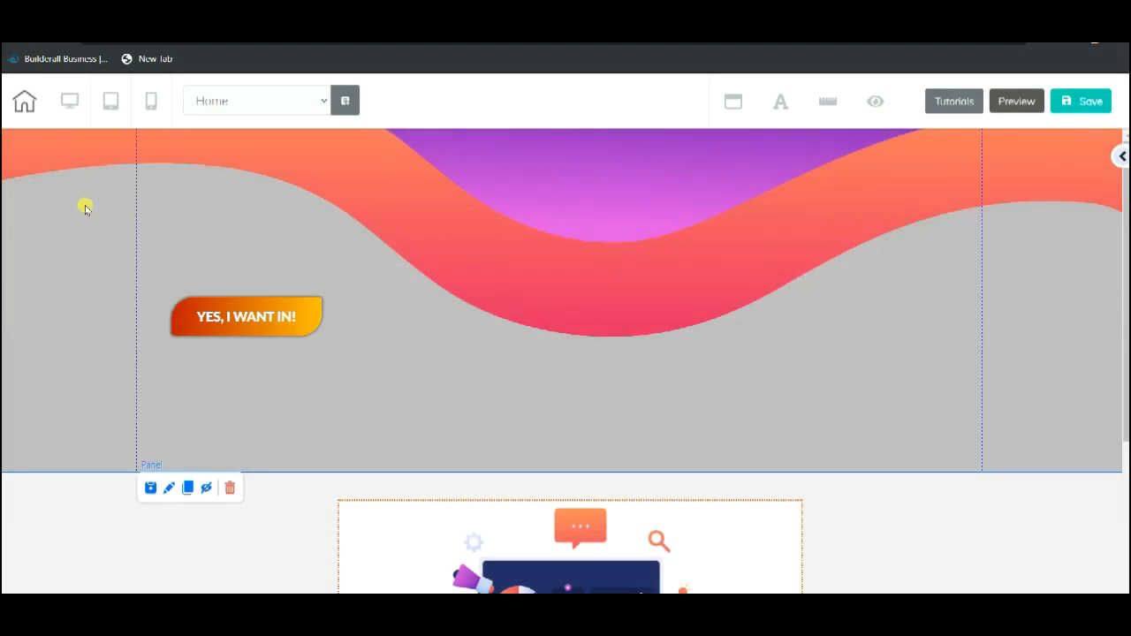
# - Delete the wavy banner panel and the box with the illustration and BUY NOW button from the page
pyautogui.click(229, 145)
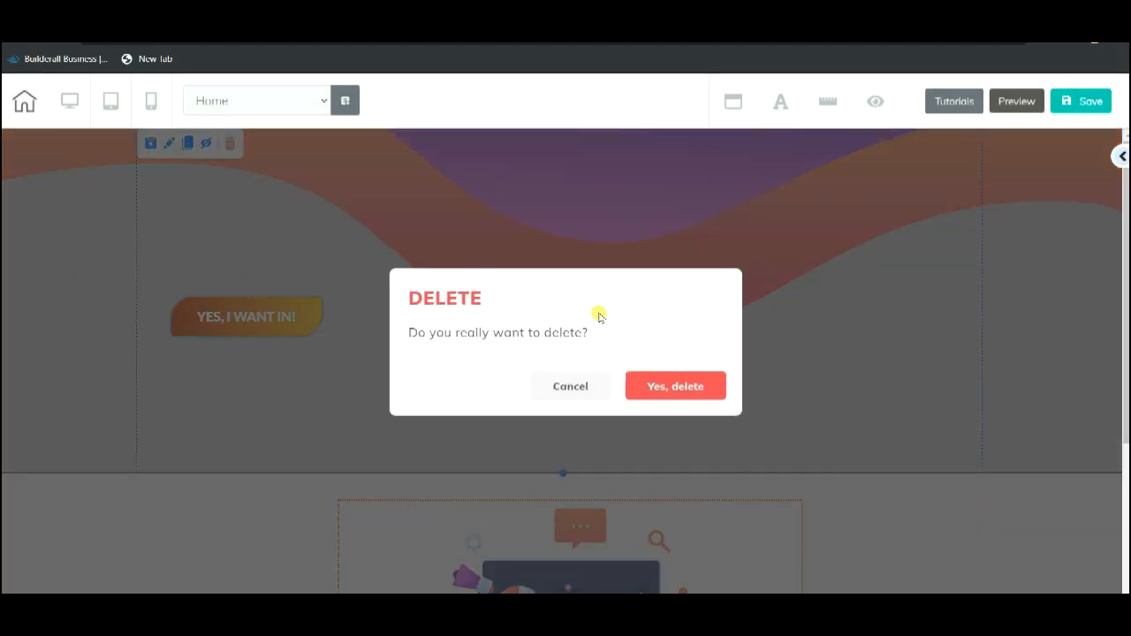
pyautogui.click(659, 387)
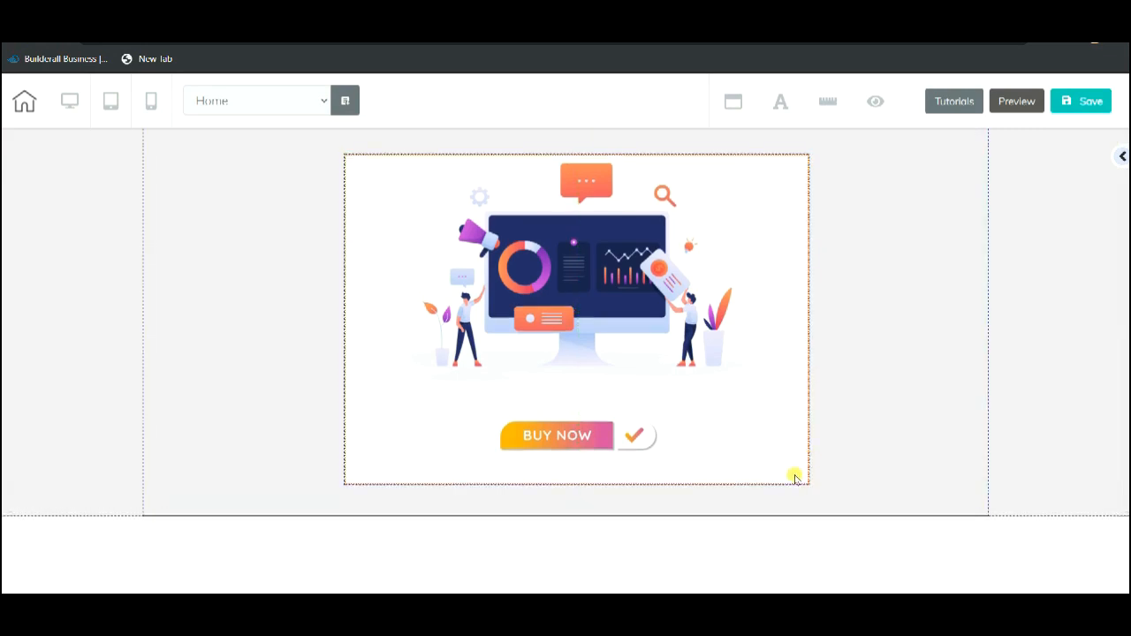
pyautogui.click(795, 478)
pyautogui.click(474, 170)
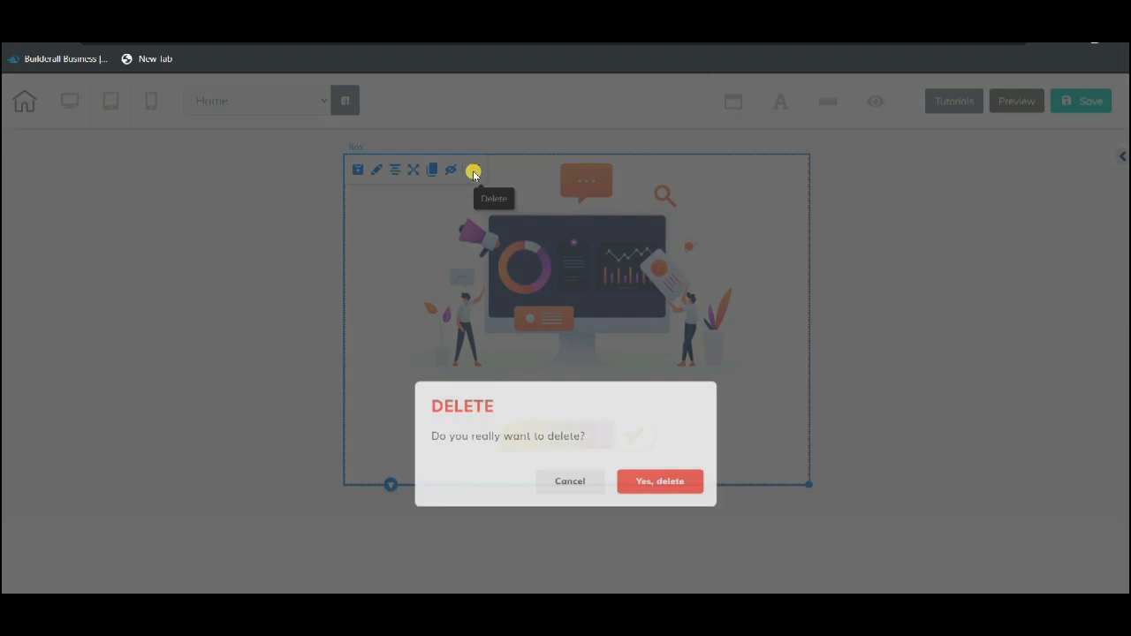
pyautogui.click(692, 391)
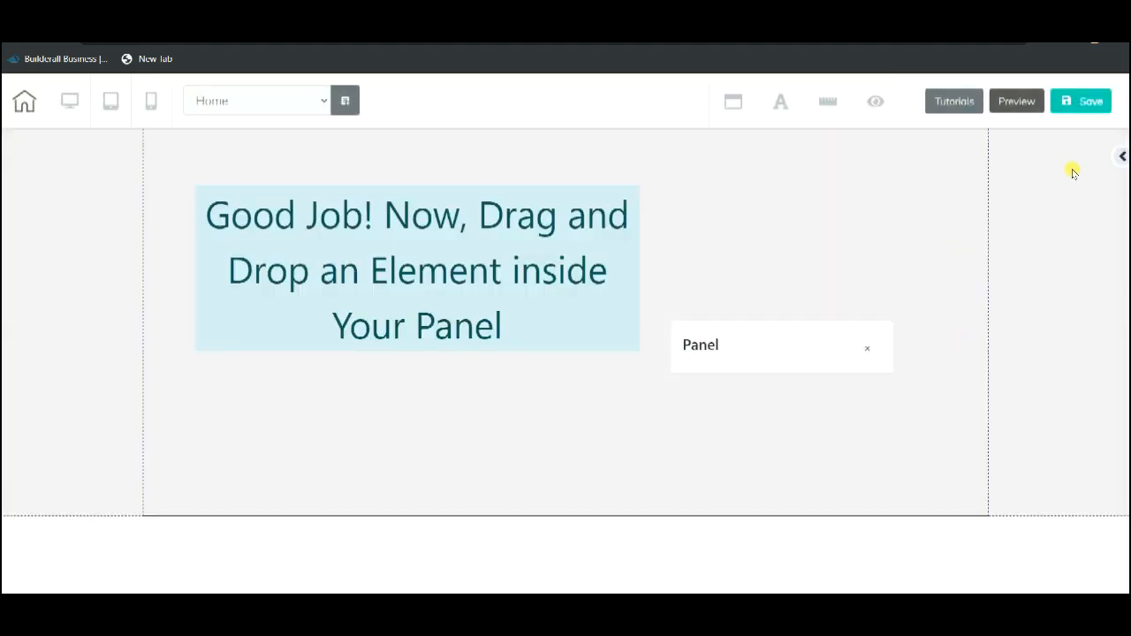
# - Add the saved personal panel "Orange and Purple Banner with Button" to the page and check its placement and button
pyautogui.click(1119, 159)
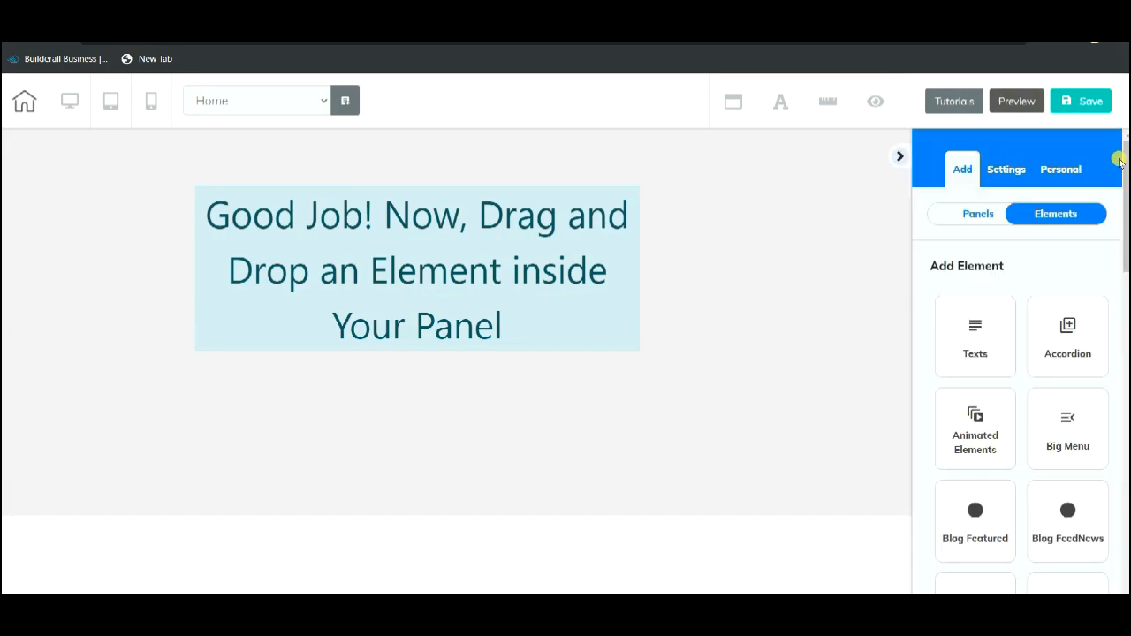
pyautogui.click(1052, 170)
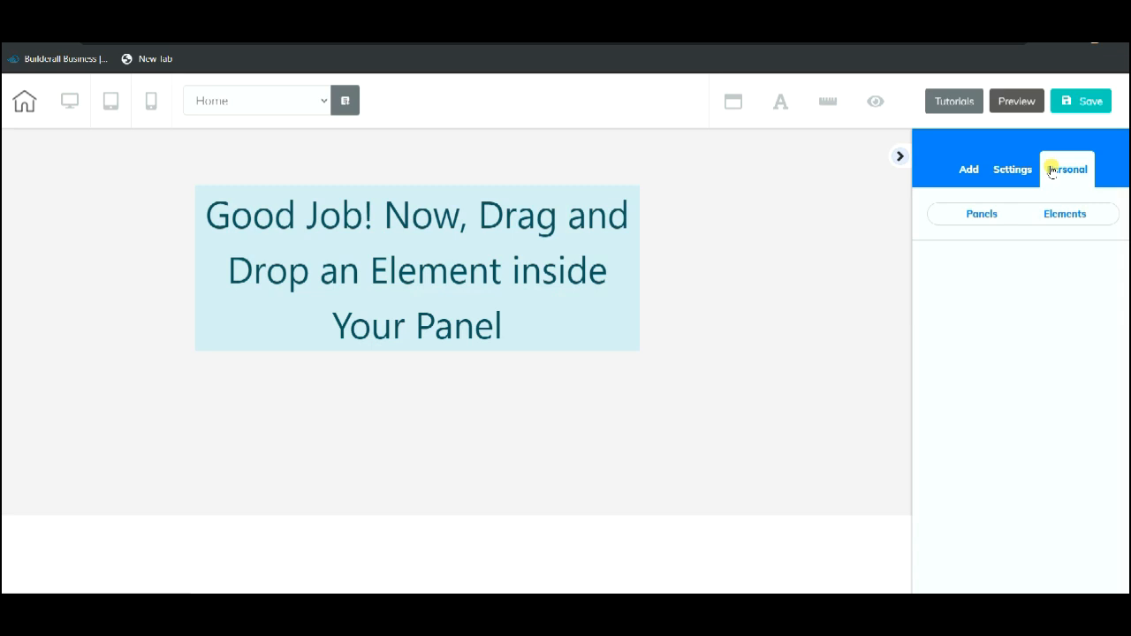
pyautogui.click(982, 215)
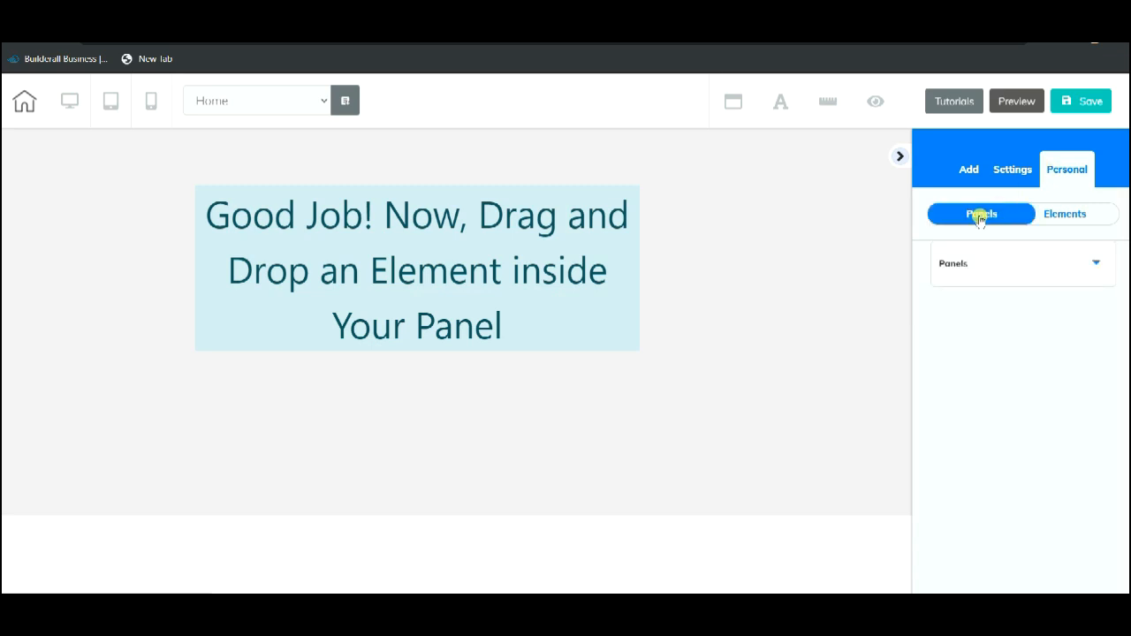
pyautogui.click(987, 263)
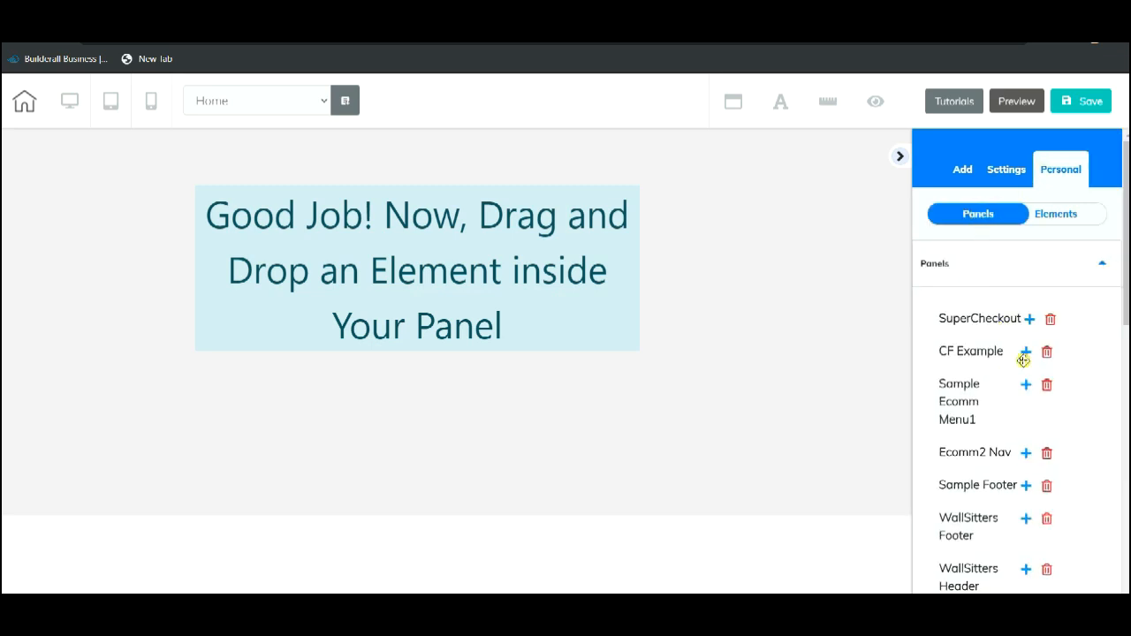
pyautogui.scroll(-2, 1016, 366)
pyautogui.scroll(-6, 1010, 371)
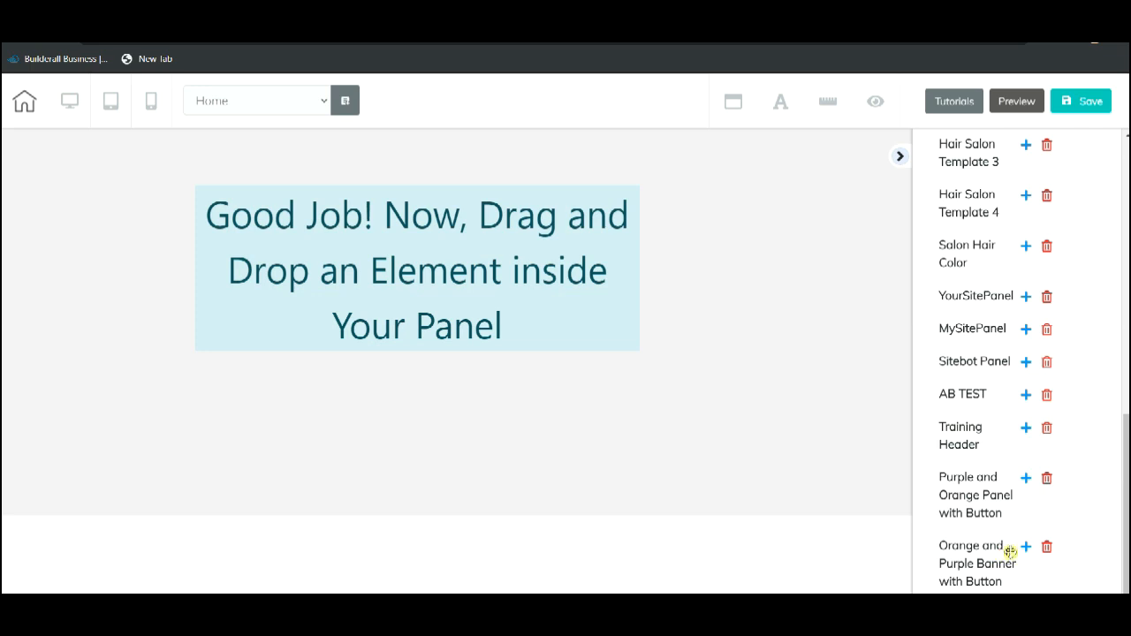
pyautogui.moveTo(995, 546); pyautogui.dragTo(907, 523)
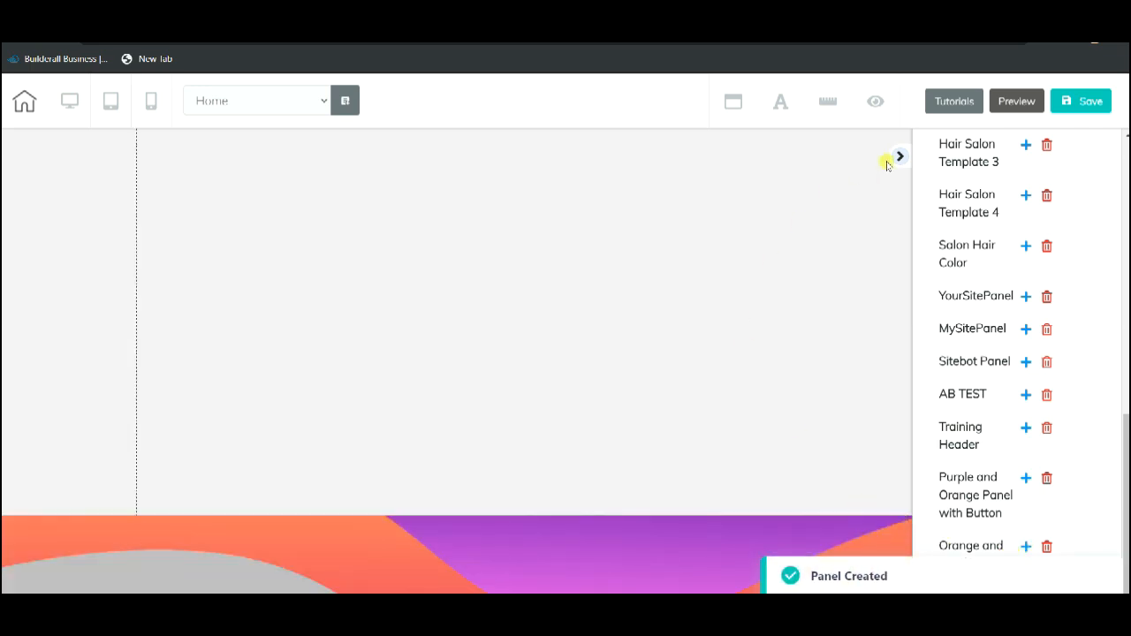
pyautogui.click(900, 160)
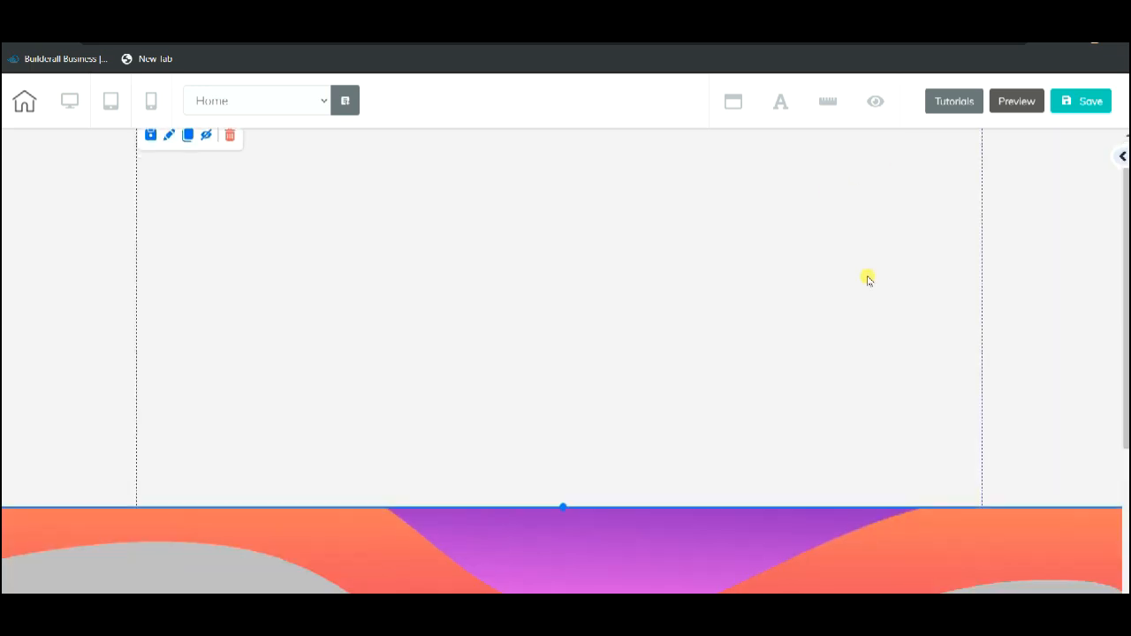
pyautogui.scroll(-3, 866, 277)
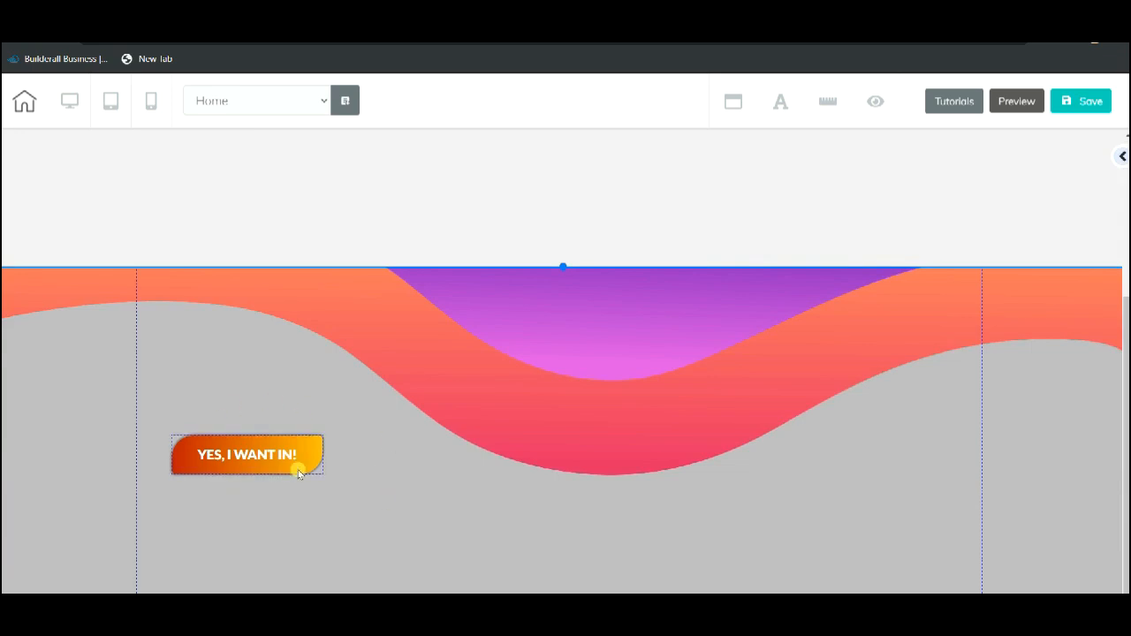
pyautogui.scroll(3, 539, 410)
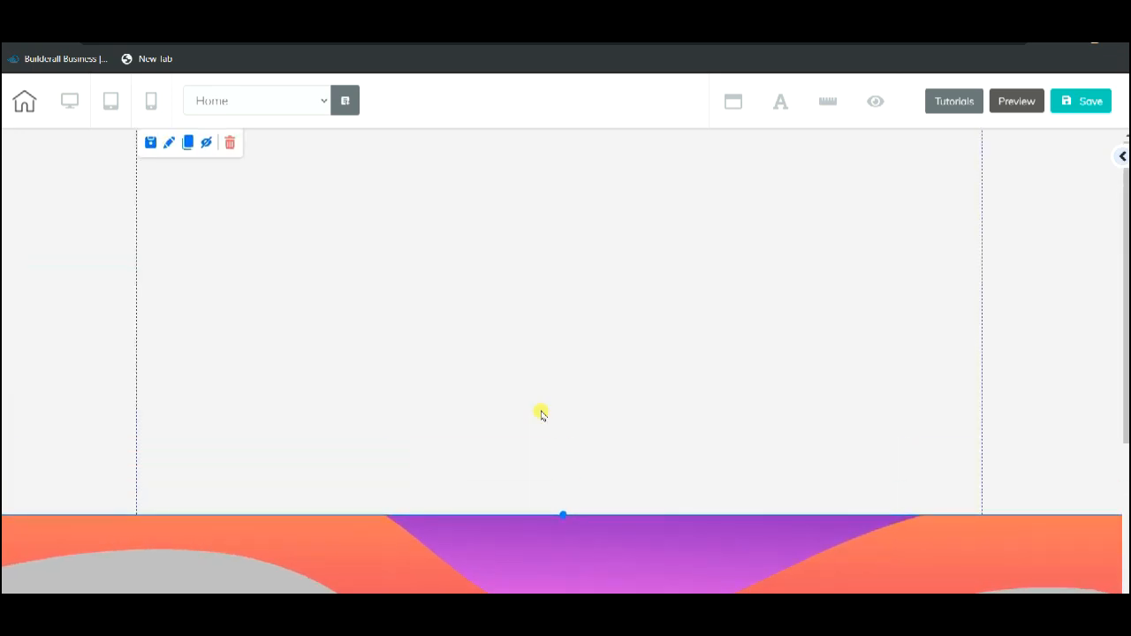
# - Add the saved personal button "Orange Rounded Button" to the blank panel above the wavy banner
pyautogui.click(1122, 157)
pyautogui.scroll(6, 1058, 220)
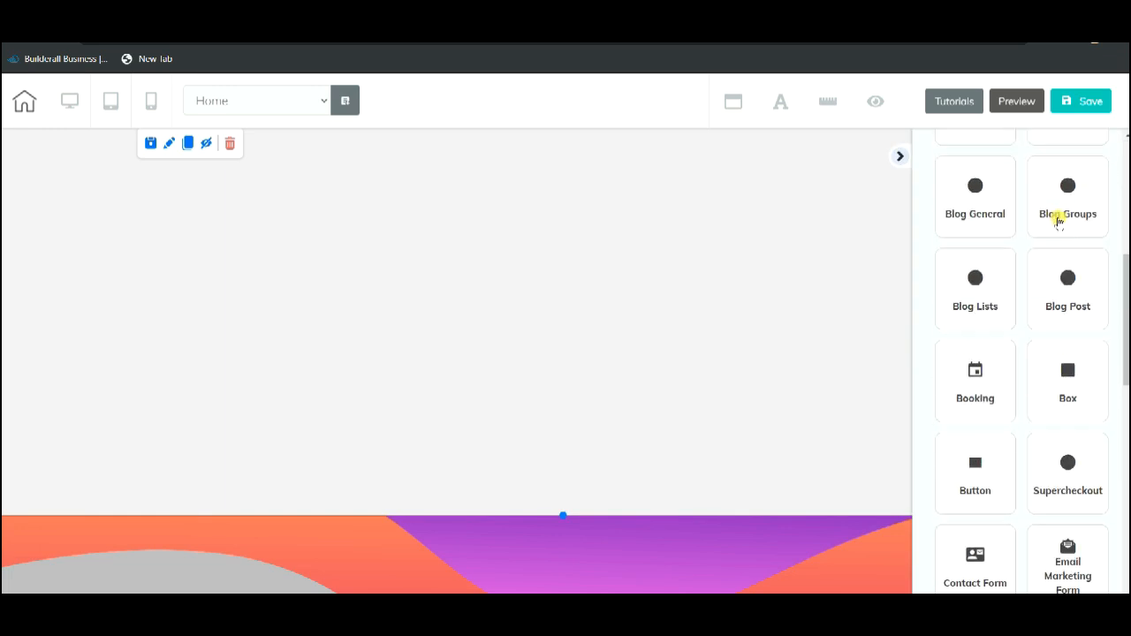
pyautogui.scroll(1, 1060, 208)
pyautogui.click(1068, 169)
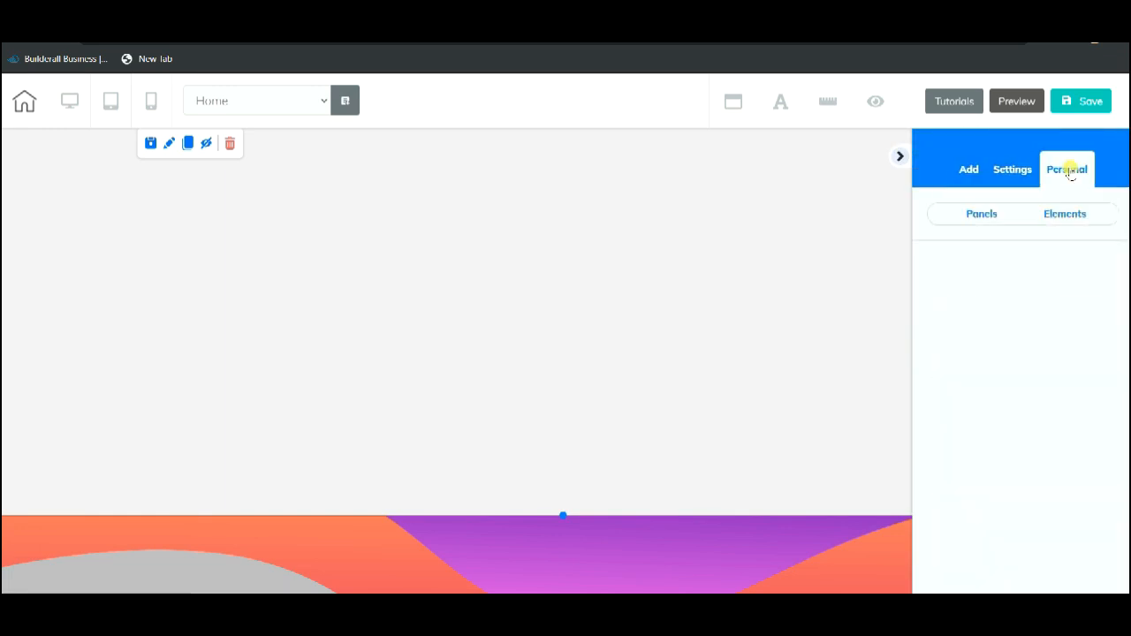
pyautogui.click(1060, 216)
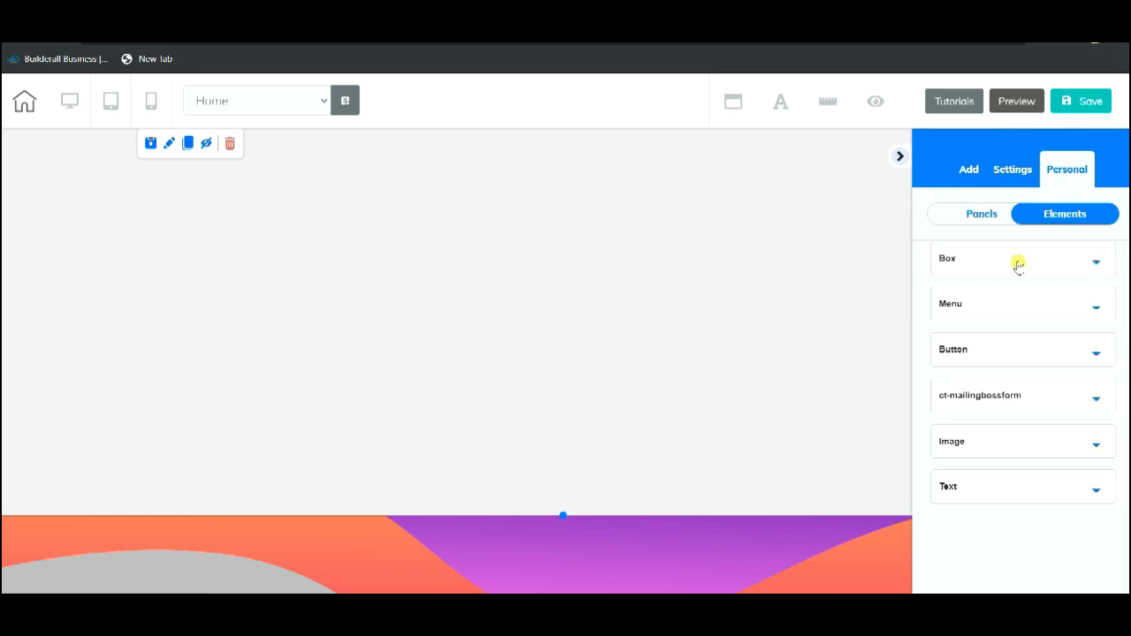
pyautogui.click(972, 340)
pyautogui.scroll(-2, 967, 341)
pyautogui.click(977, 416)
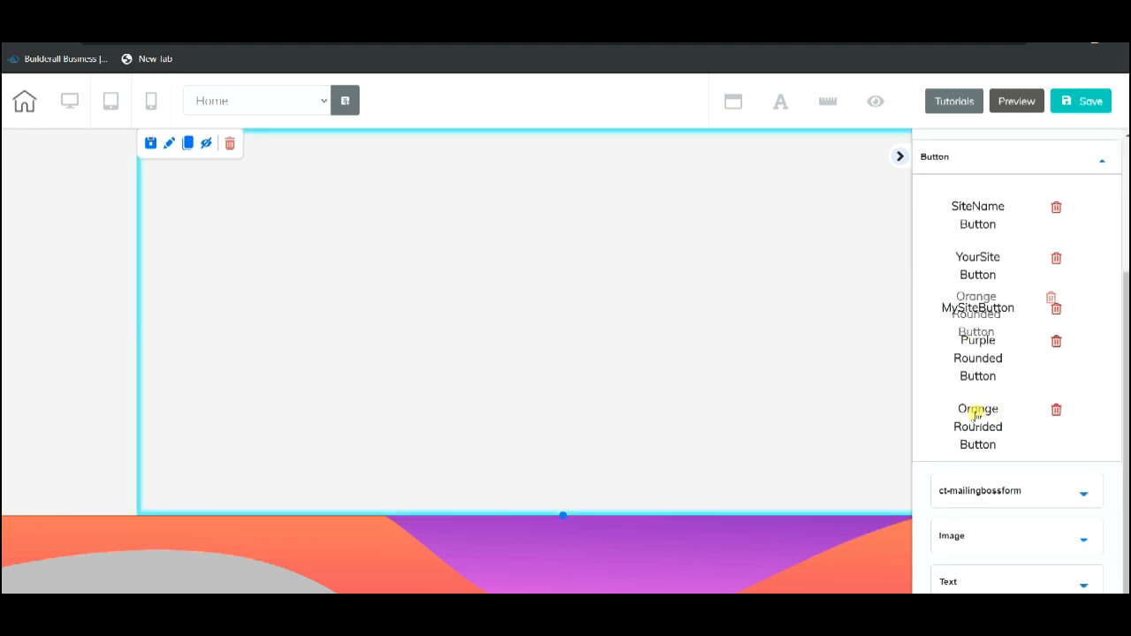
pyautogui.moveTo(977, 414); pyautogui.dragTo(773, 374)
# - Reposition the YES, I WANT IN! button to the lower-left corner of the blank panel
pyautogui.moveTo(588, 314); pyautogui.dragTo(660, 353)
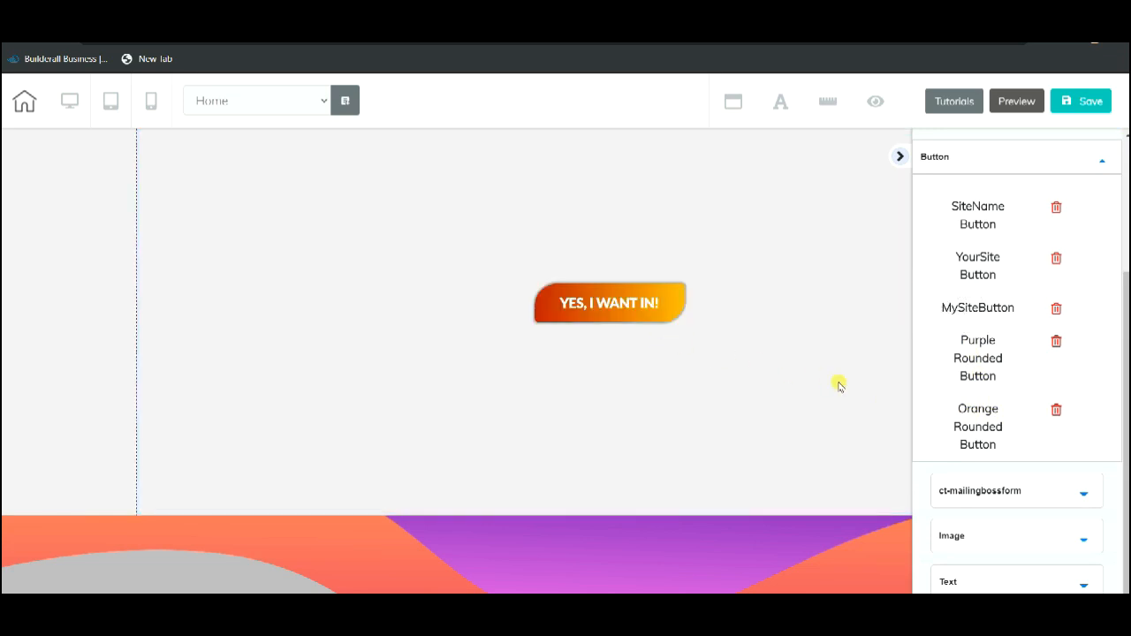
pyautogui.moveTo(647, 311); pyautogui.dragTo(327, 221)
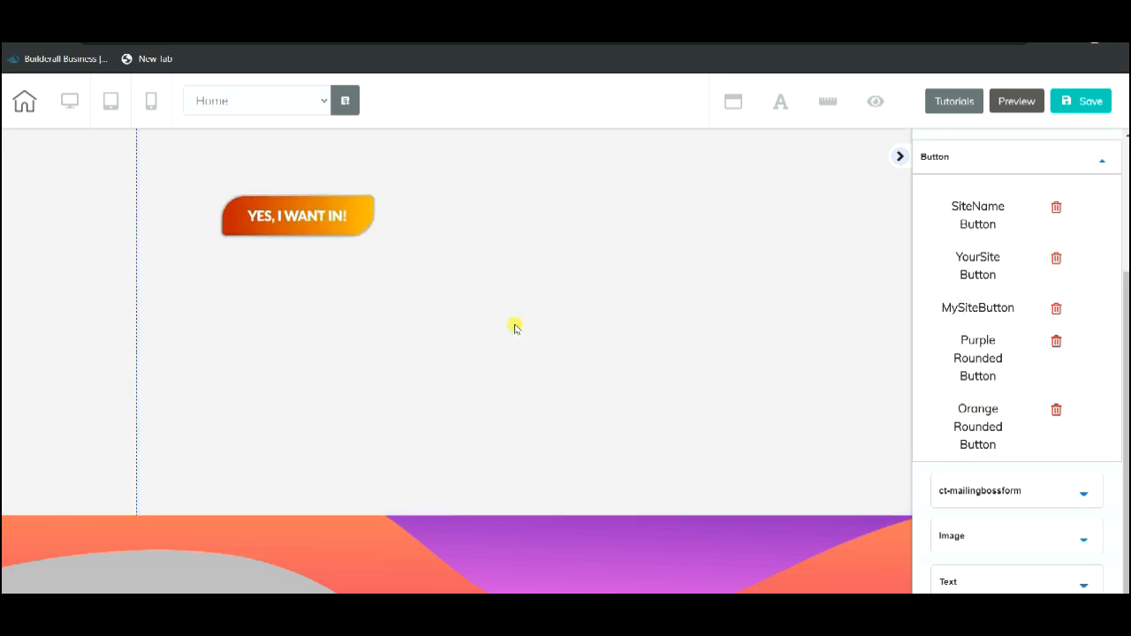
pyautogui.click(817, 360)
pyautogui.moveTo(346, 218); pyautogui.dragTo(371, 280)
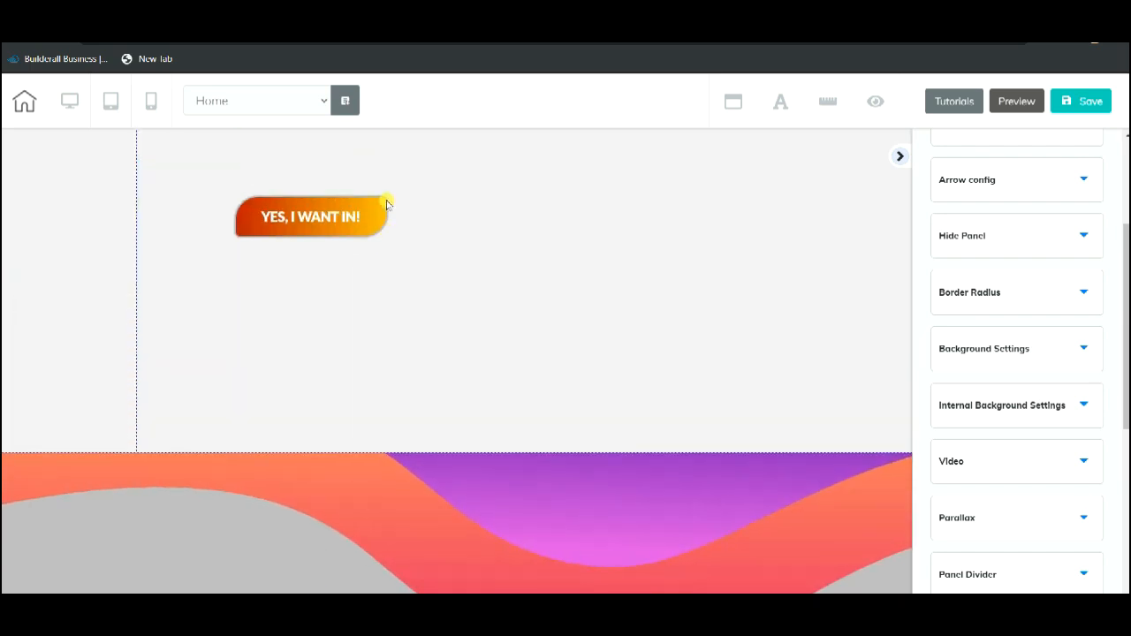
pyautogui.moveTo(342, 222); pyautogui.dragTo(278, 411)
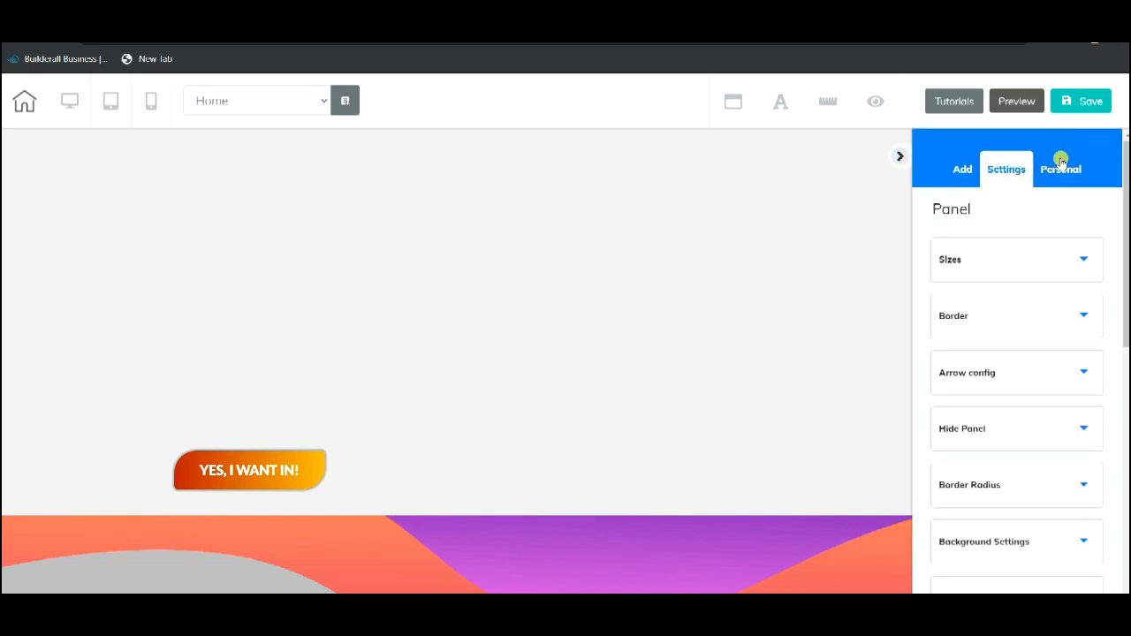
# - Add the saved personal box "Box with Orange Image and Button" to the blank panel
pyautogui.click(1060, 171)
pyautogui.click(1075, 215)
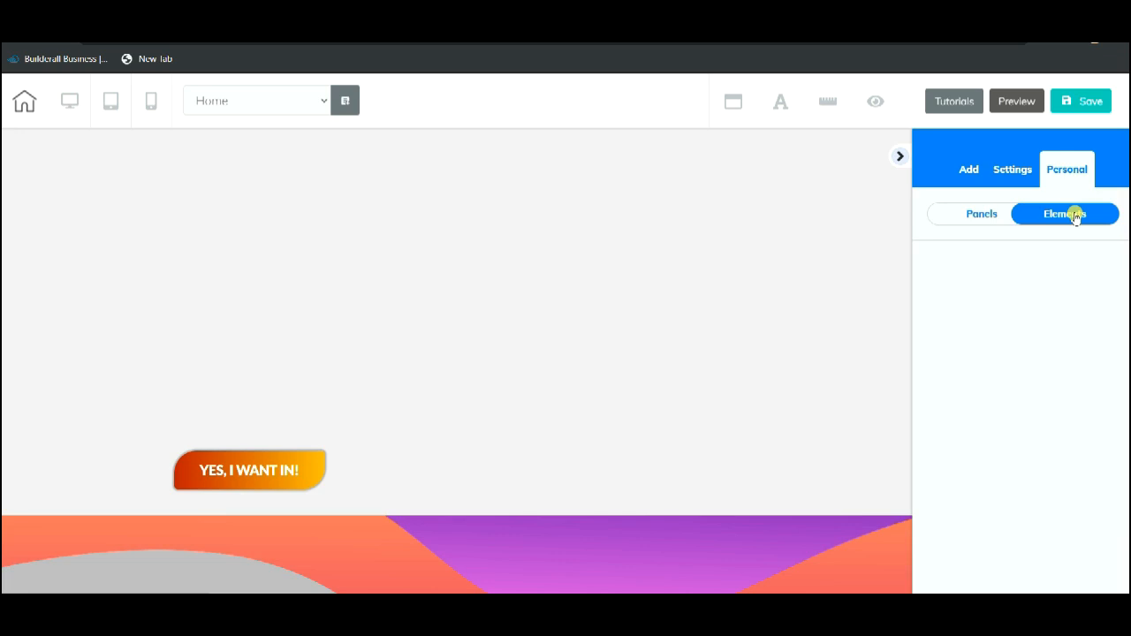
pyautogui.click(1023, 255)
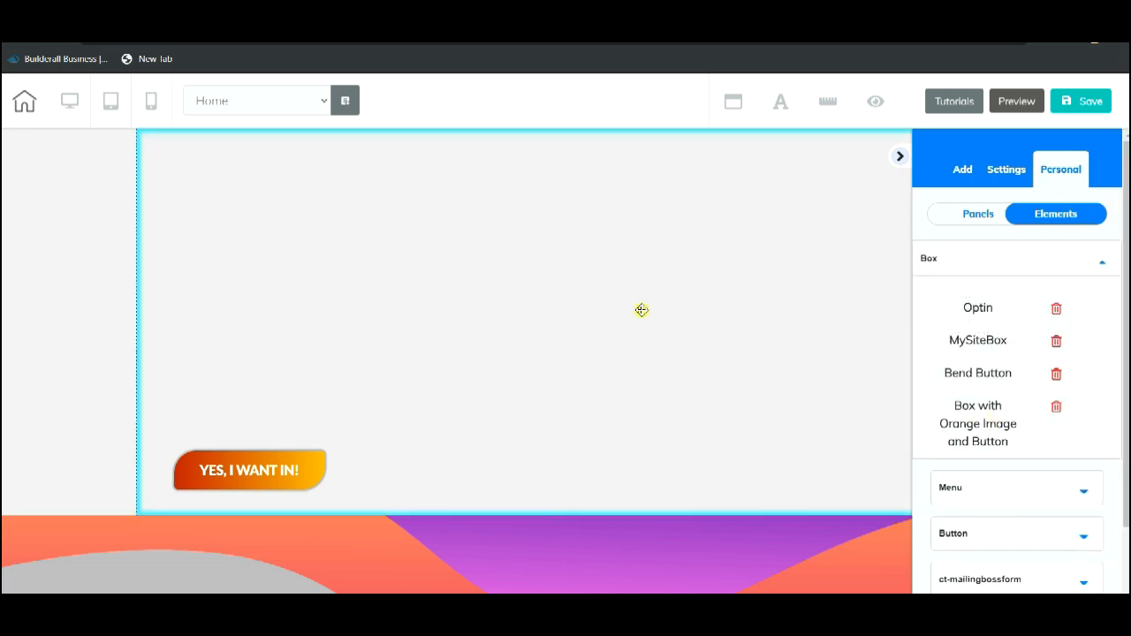
pyautogui.moveTo(815, 220); pyautogui.dragTo(817, 219)
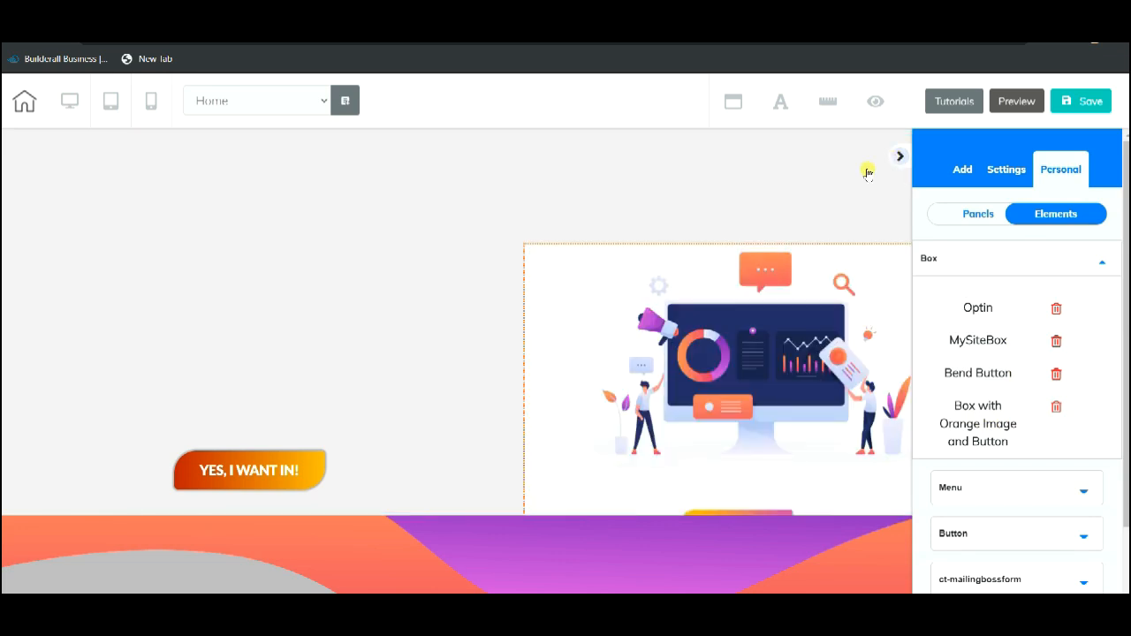
# - Move the illustration box to the middle of the panel and the second YES, I WANT IN! button above the first
pyautogui.click(894, 159)
pyautogui.moveTo(578, 253); pyautogui.dragTo(384, 169)
pyautogui.moveTo(976, 413); pyautogui.dragTo(217, 376)
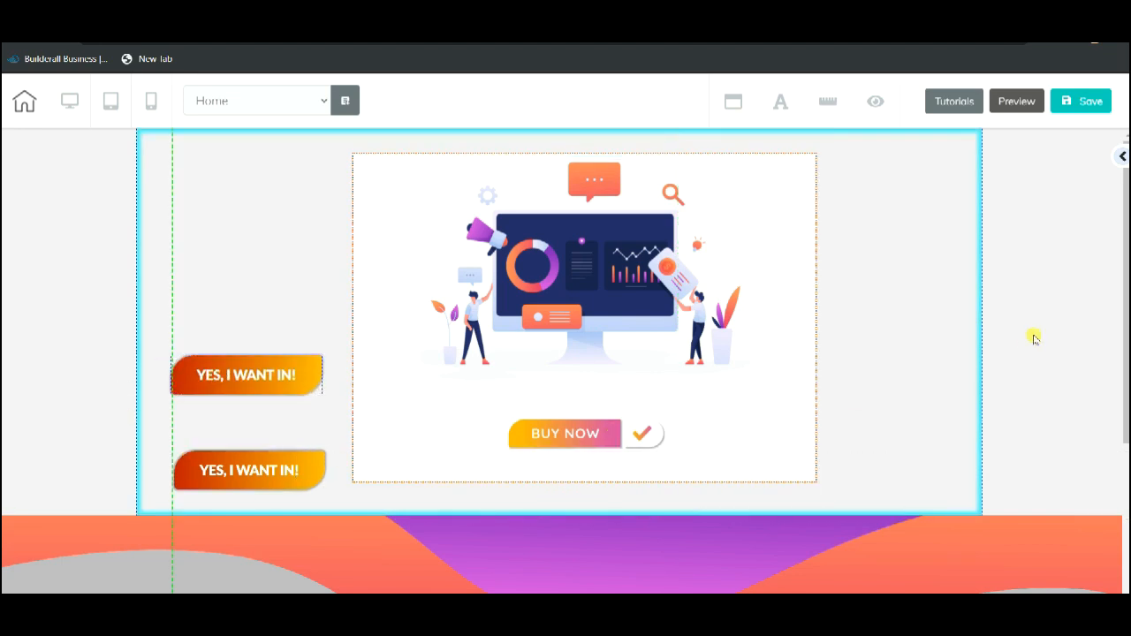